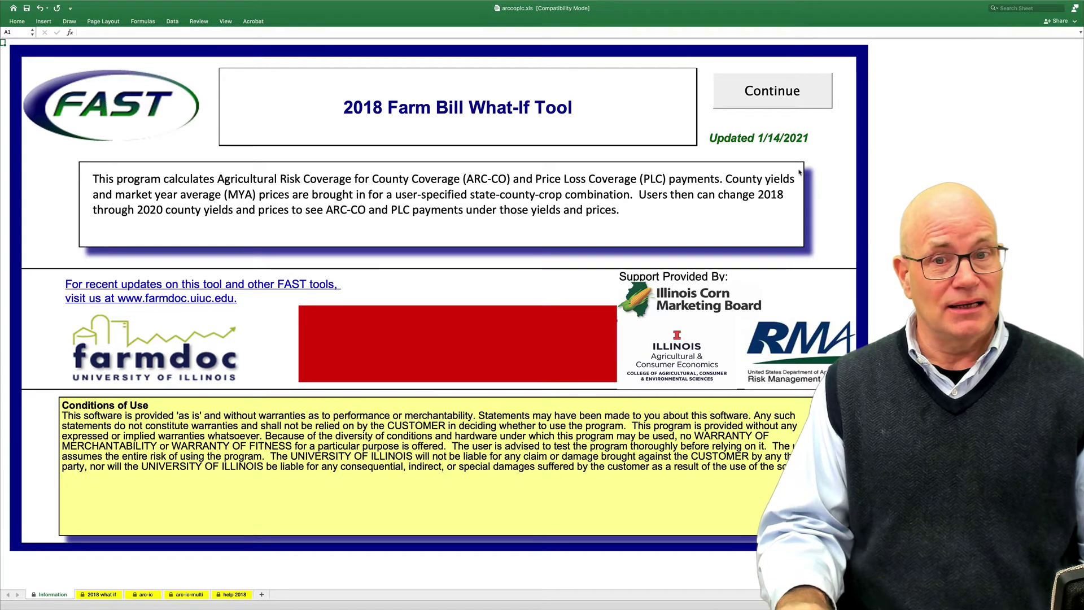
# Continue into the comparison sheet and inspect the county, crop, practice and PLC Yield 174 inputs
pyautogui.click(779, 103)
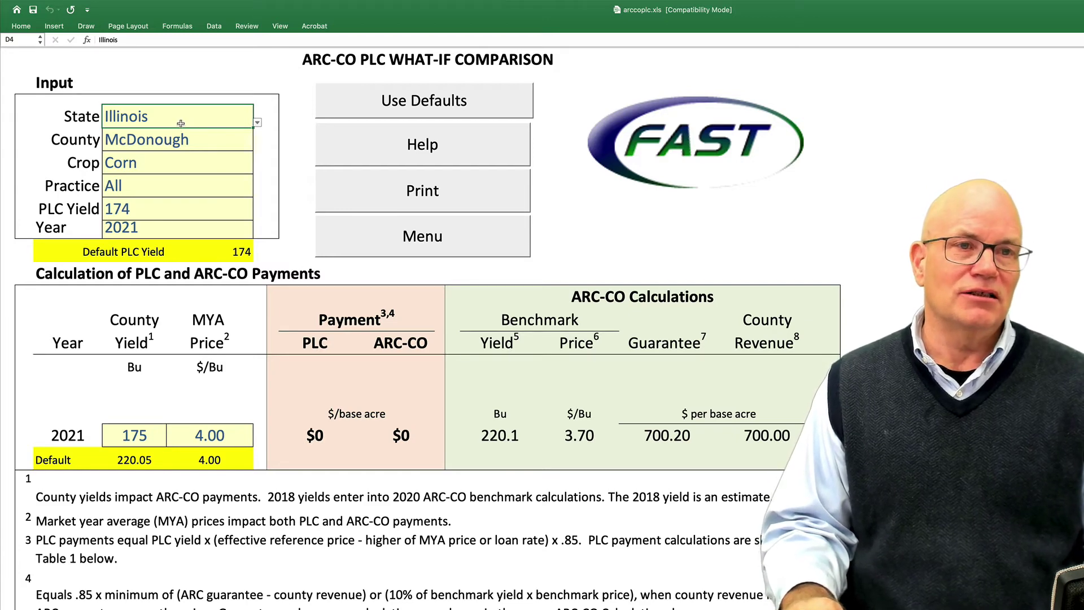
pyautogui.click(180, 139)
pyautogui.click(180, 158)
pyautogui.scroll(-2, 181, 160)
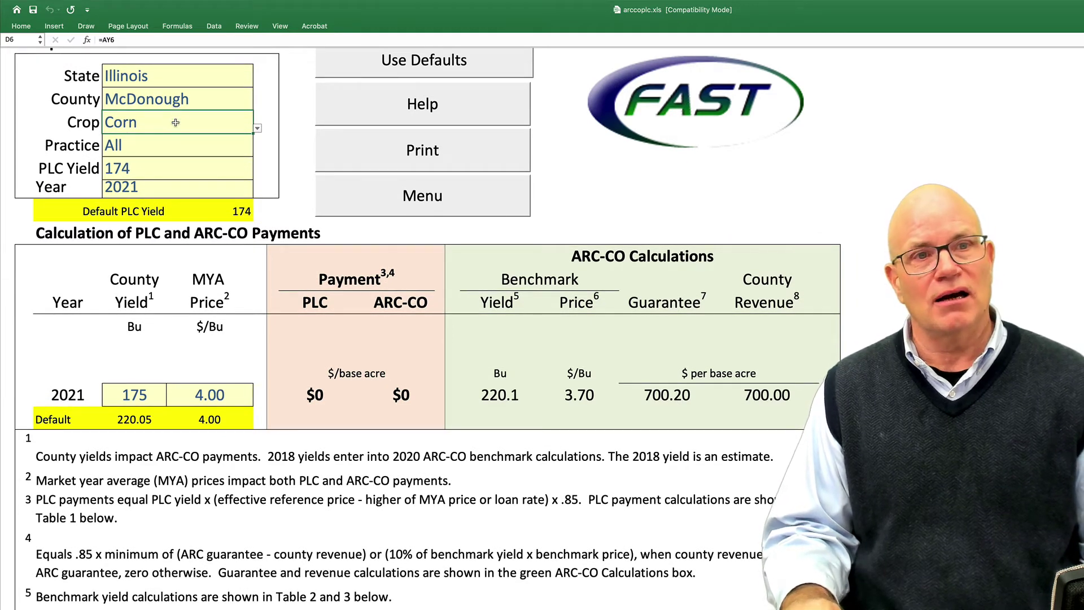
pyautogui.click(176, 145)
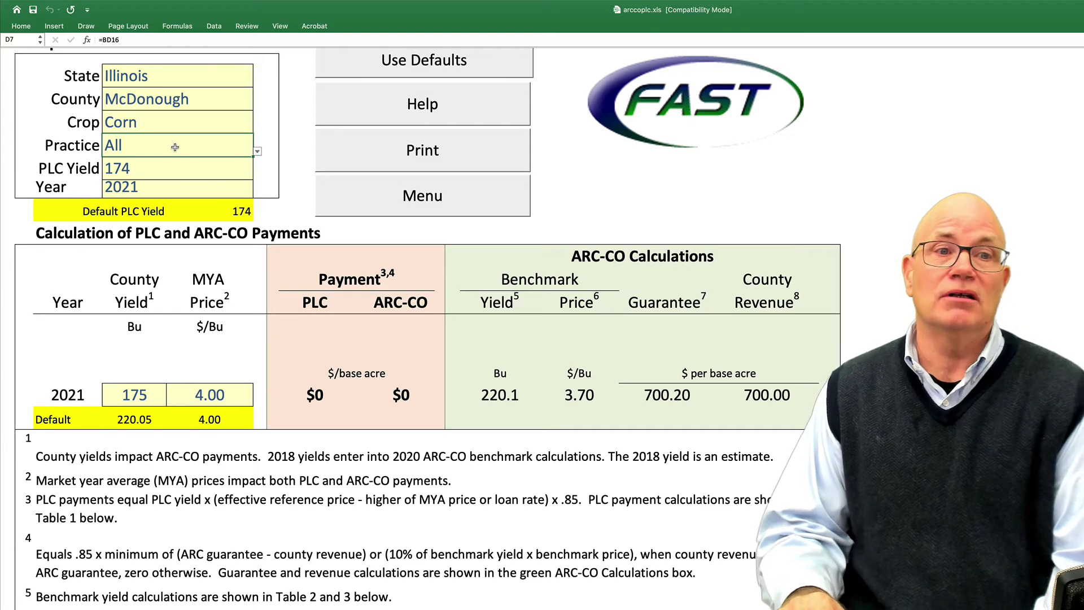
pyautogui.click(211, 167)
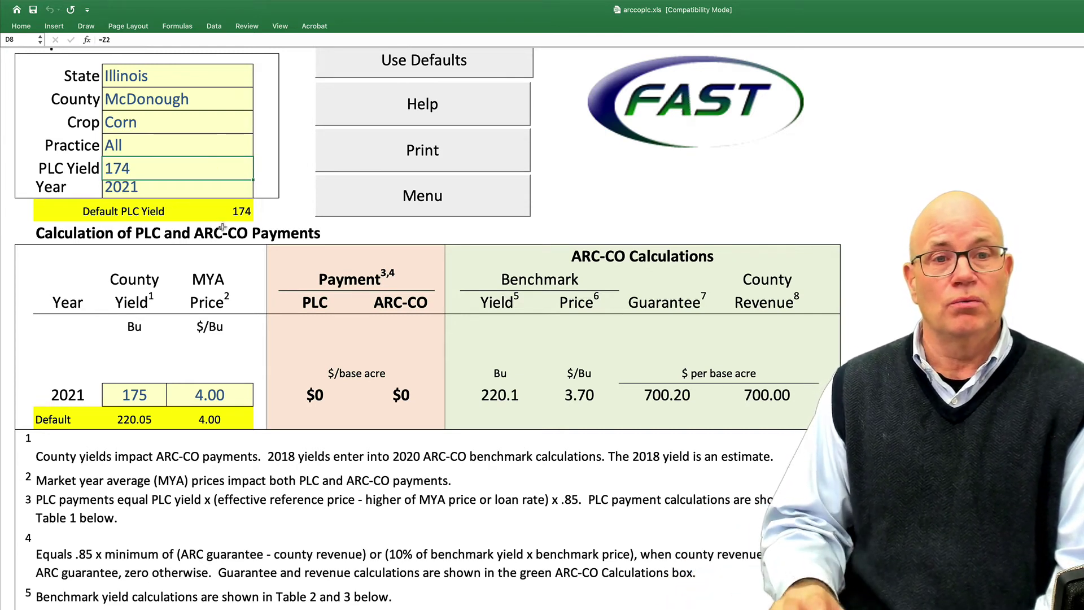
# Inspect the PLC and ARC-CO payment formulas, County Yield 175, MYA Price 4.00 and Year 2021
pyautogui.click(313, 394)
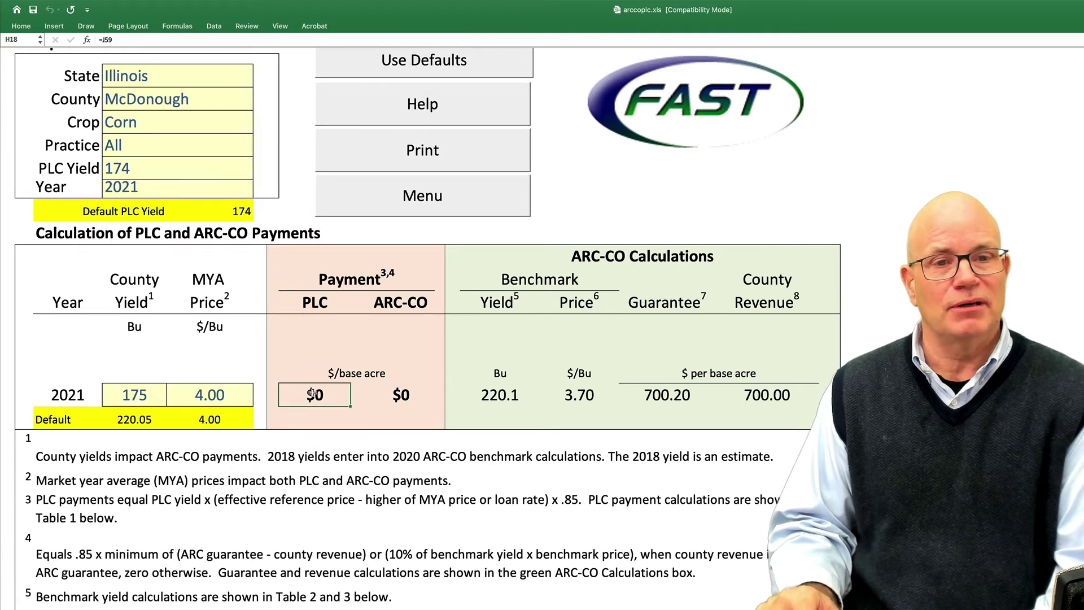
pyautogui.click(394, 397)
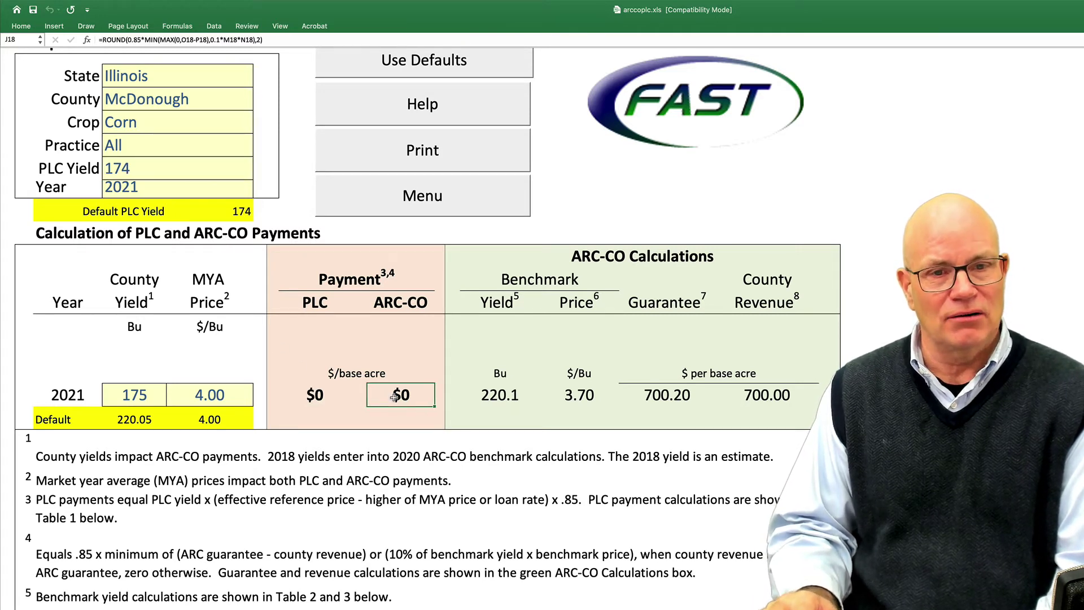
pyautogui.click(141, 397)
pyautogui.click(200, 401)
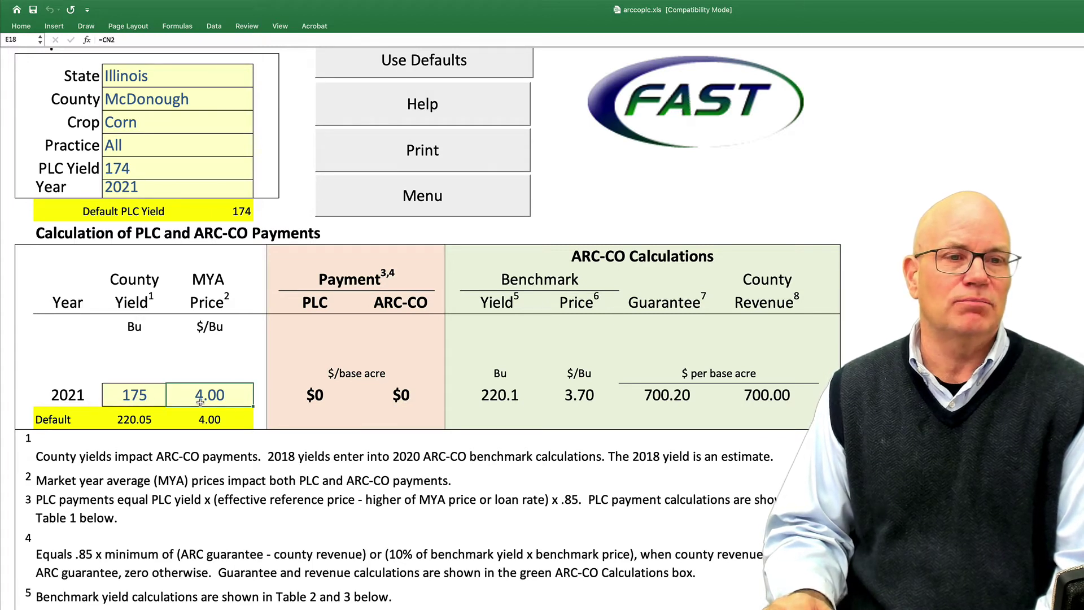
pyautogui.click(90, 399)
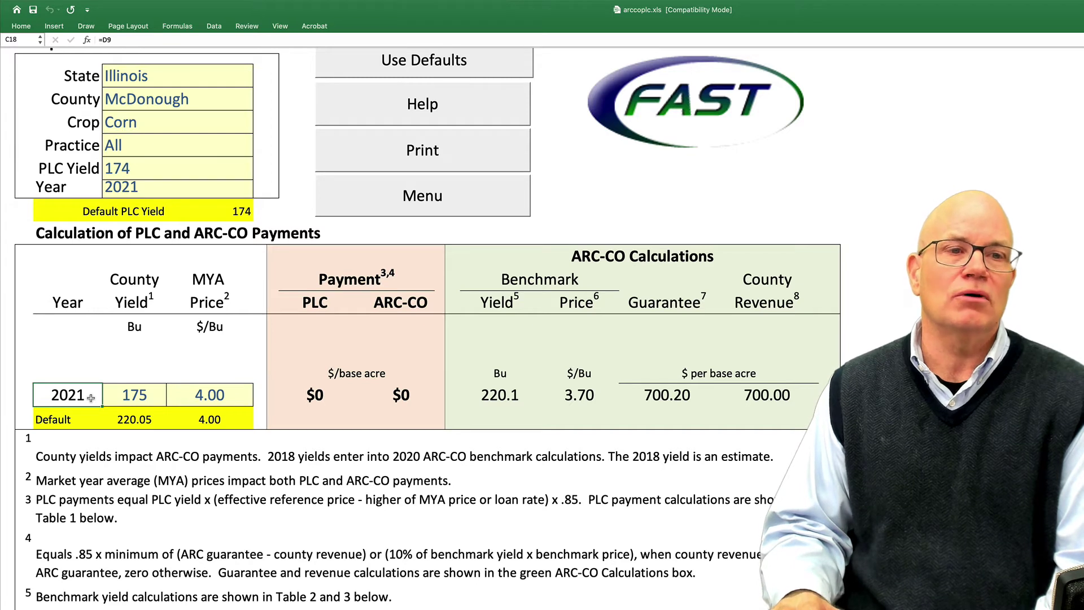
pyautogui.click(202, 190)
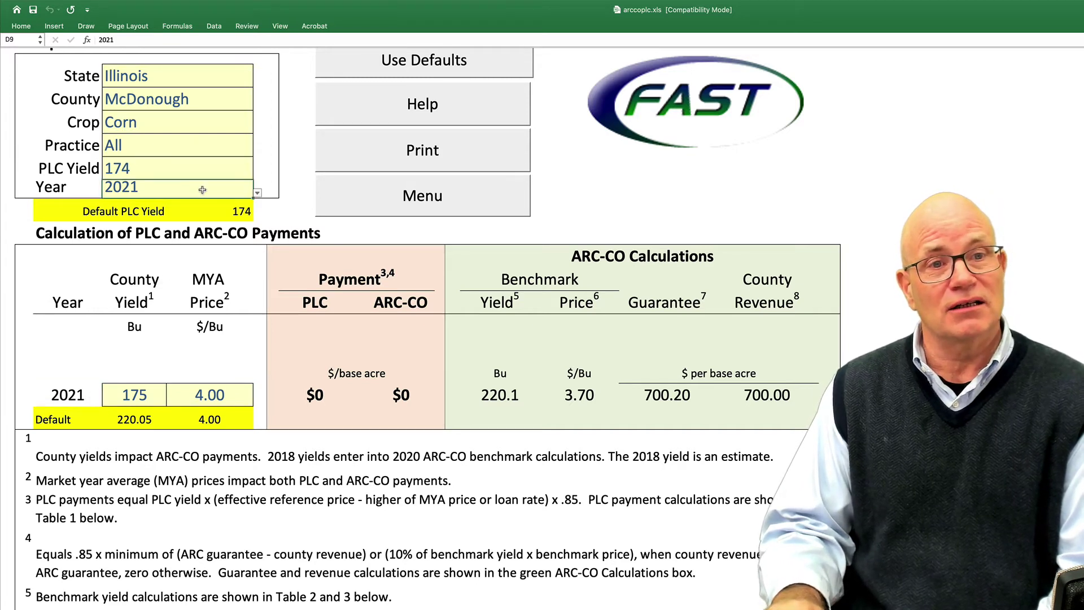
pyautogui.click(257, 194)
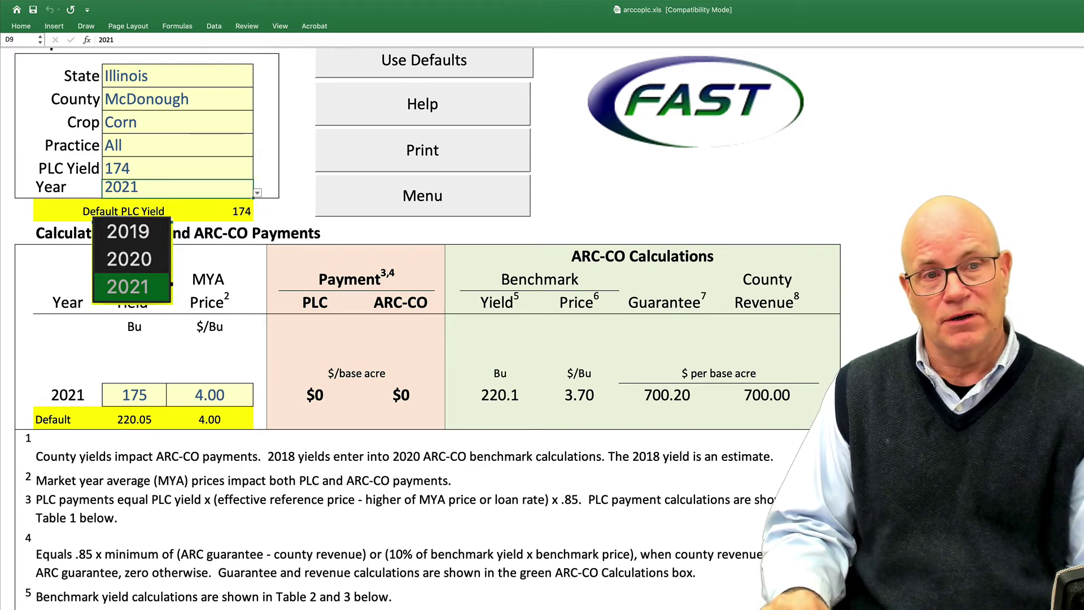
pyautogui.press('Return')
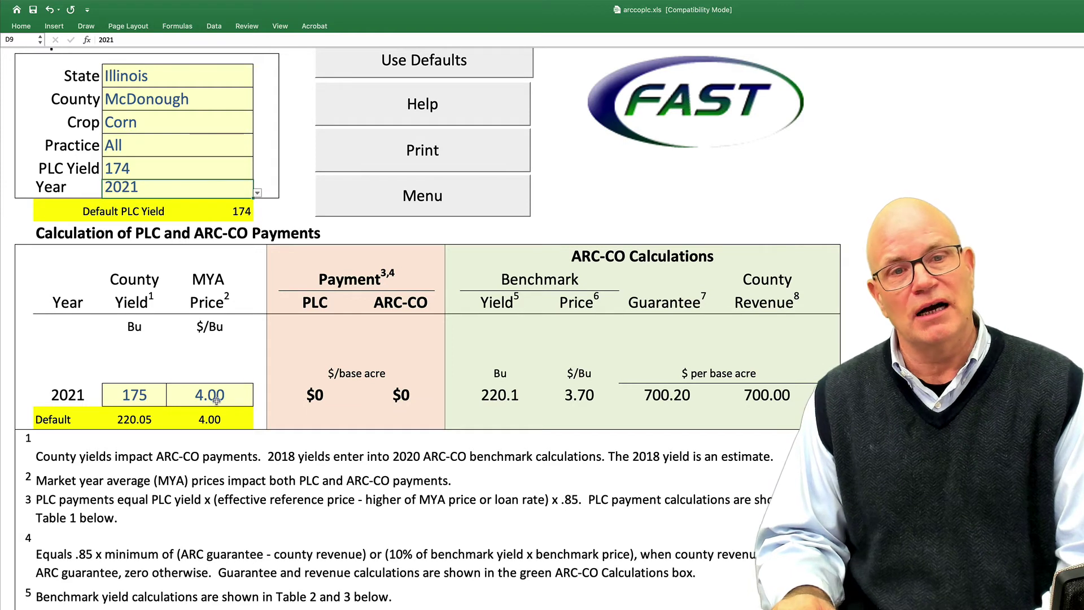
pyautogui.moveTo(147, 397); pyautogui.dragTo(179, 400)
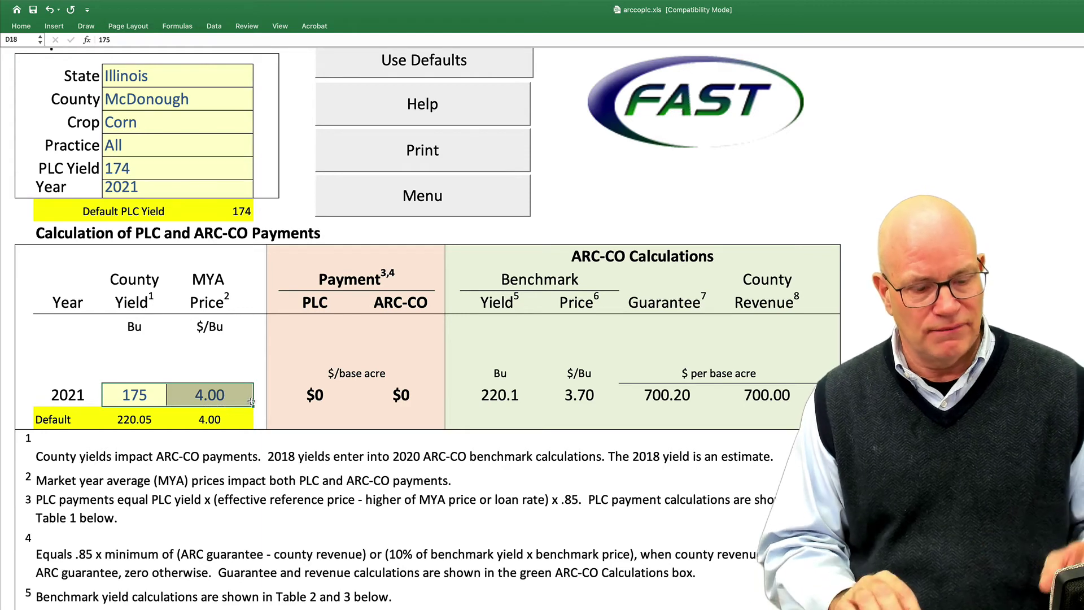
pyautogui.write('220')
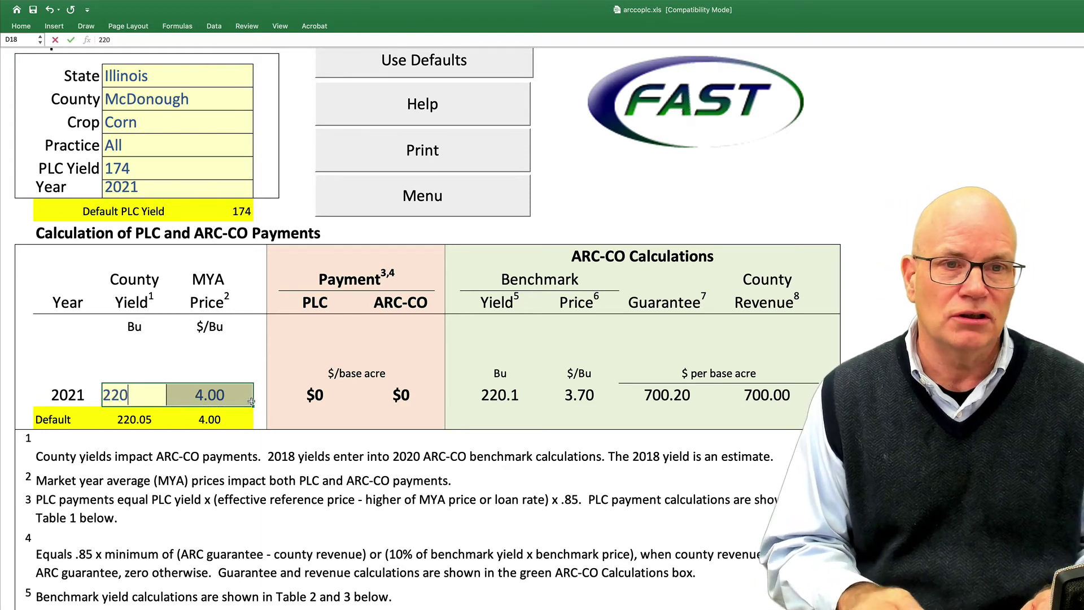
pyautogui.press('Return')
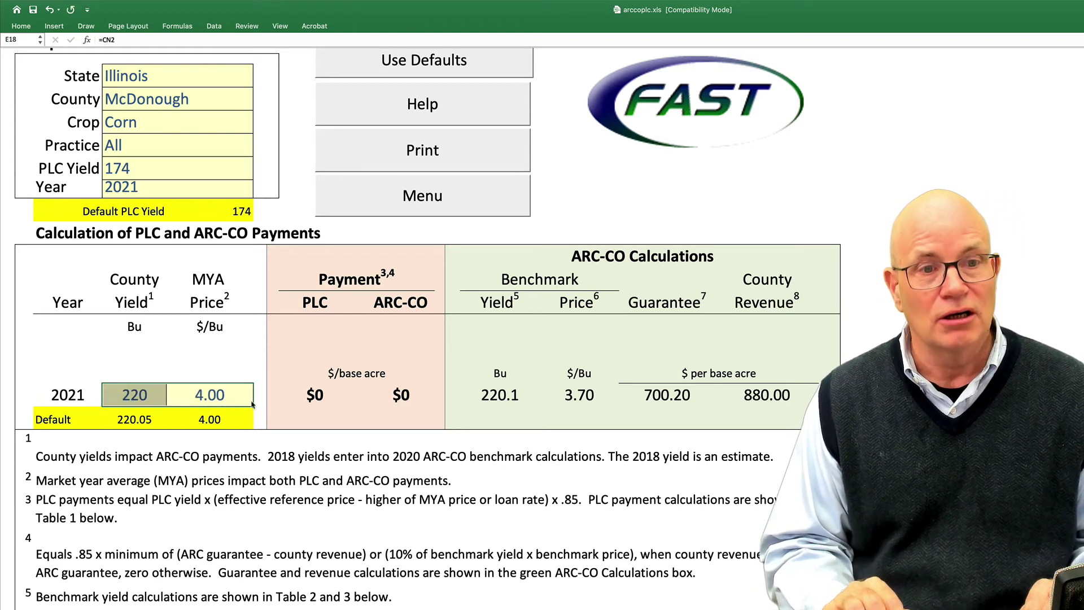
pyautogui.press('Right')
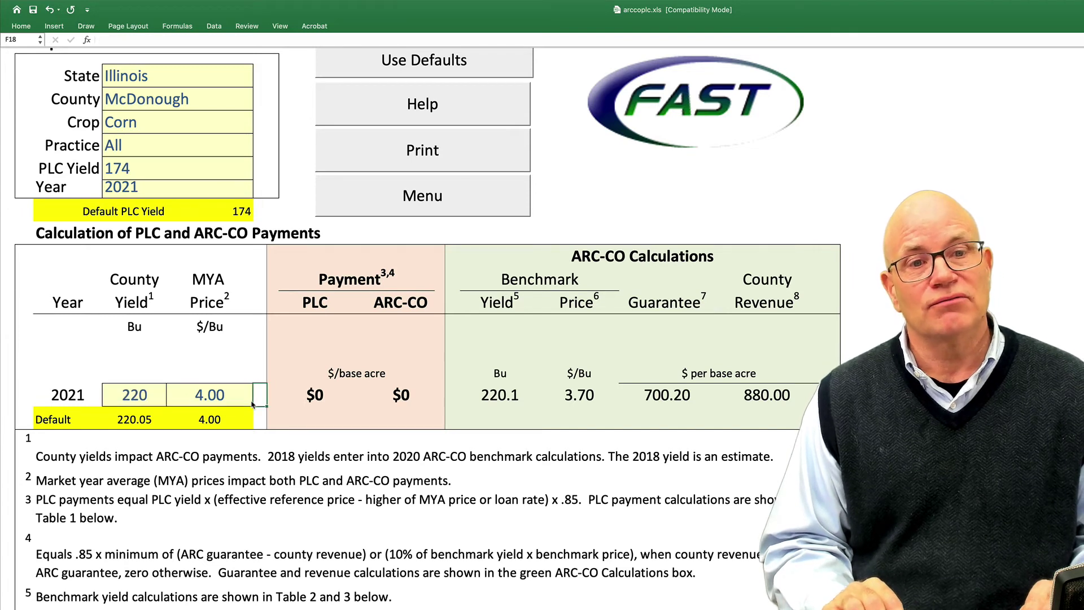
pyautogui.press('Left')
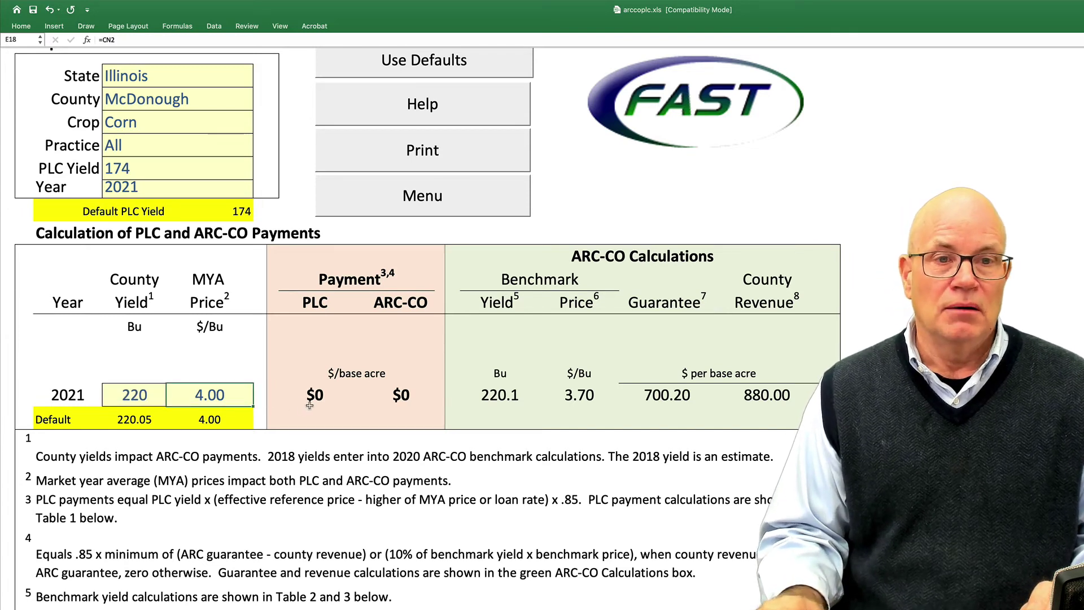
pyautogui.click(310, 400)
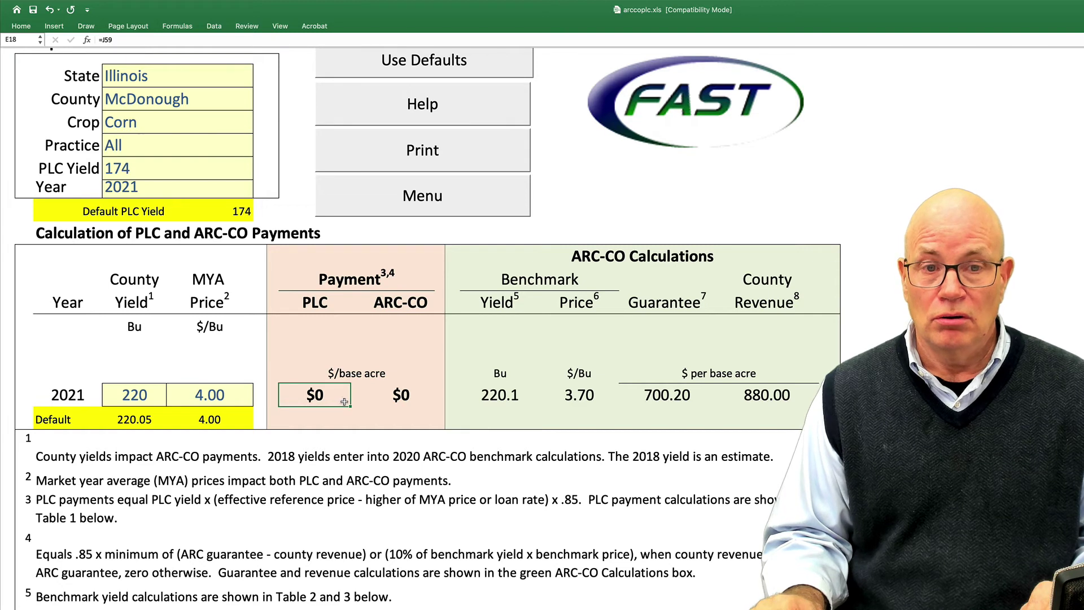
pyautogui.moveTo(347, 400); pyautogui.dragTo(369, 399)
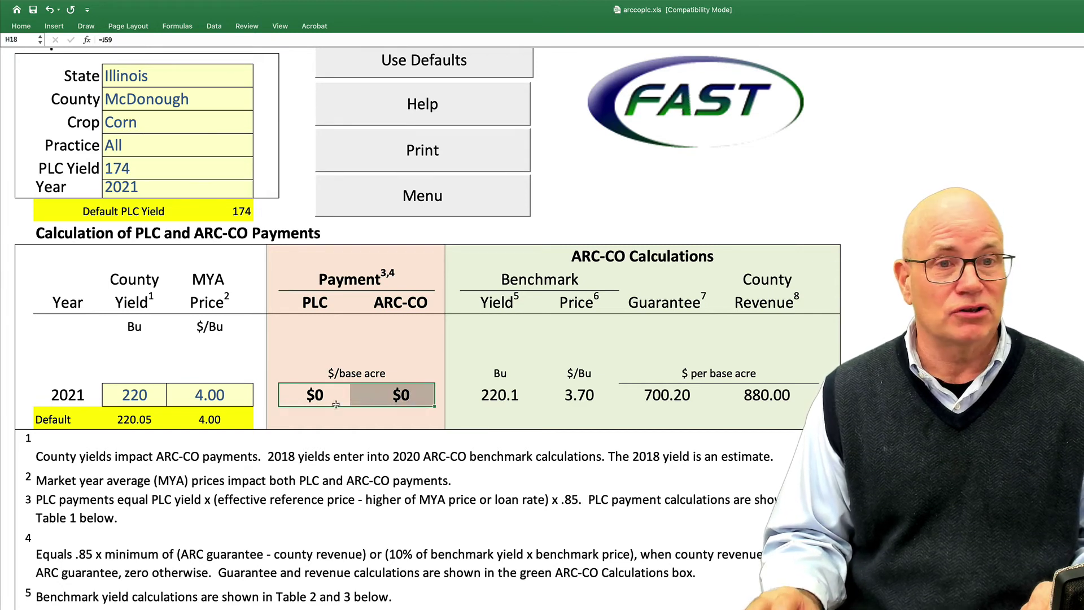
pyautogui.click(235, 397)
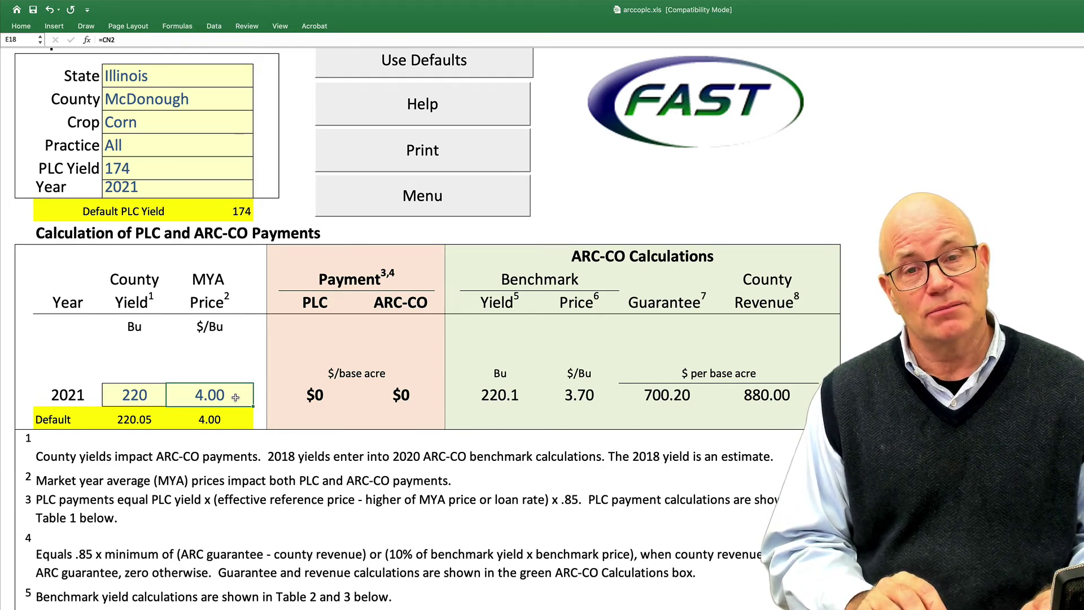
# Set the 2021 MYA price to 3.6 and check the resulting $15 PLC payment
pyautogui.write('3.6')
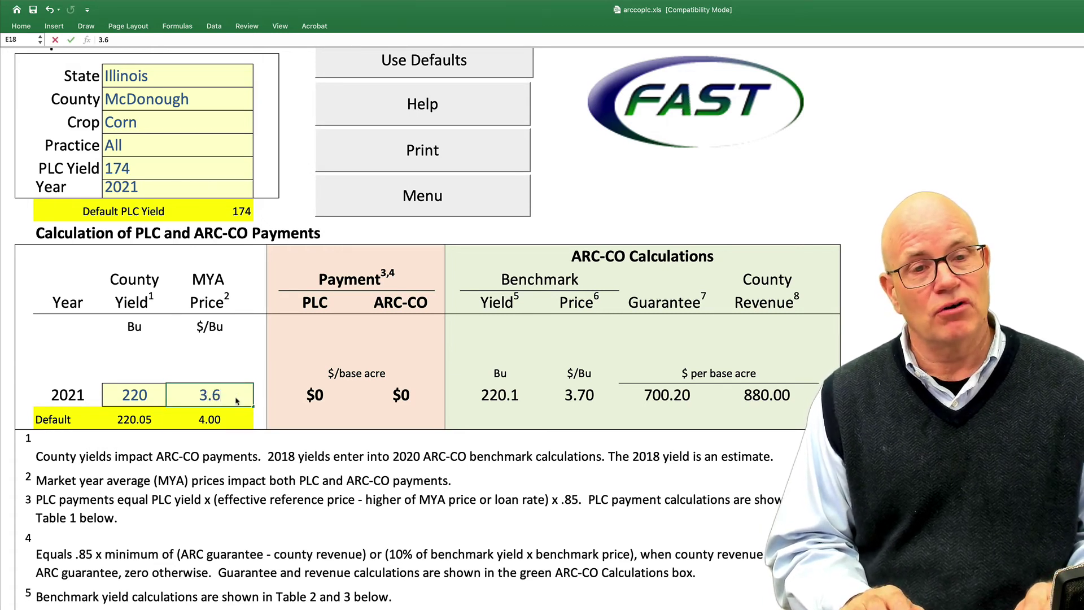
pyautogui.press('Return')
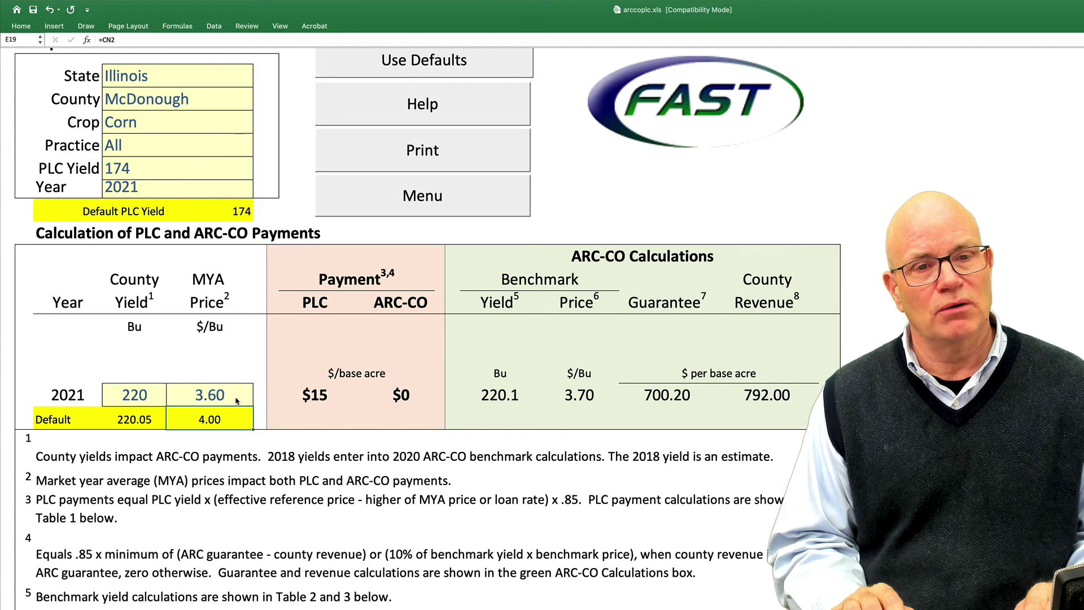
pyautogui.click(305, 398)
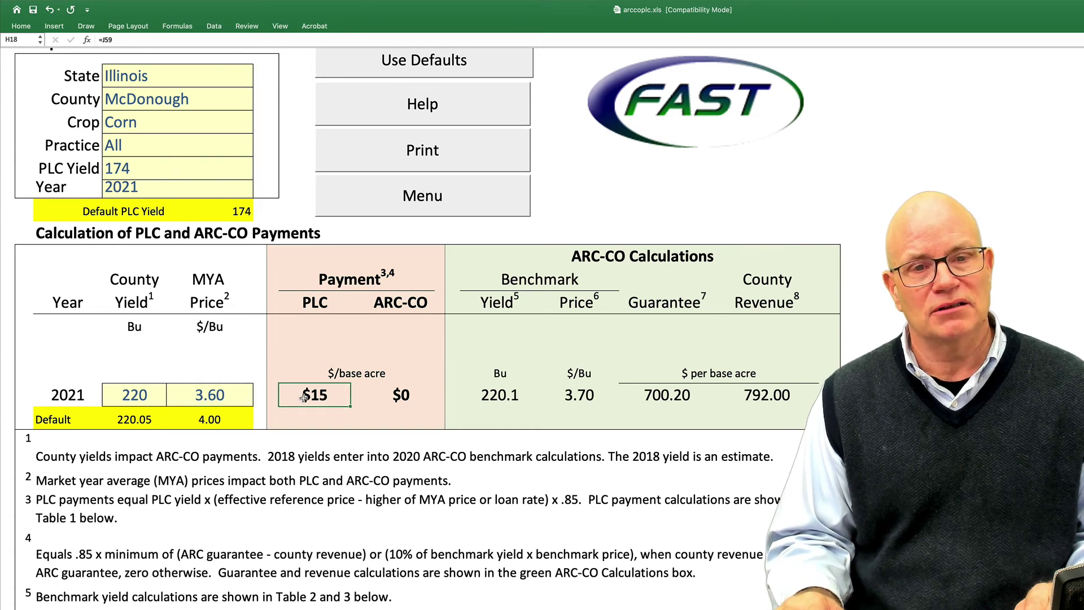
pyautogui.click(239, 398)
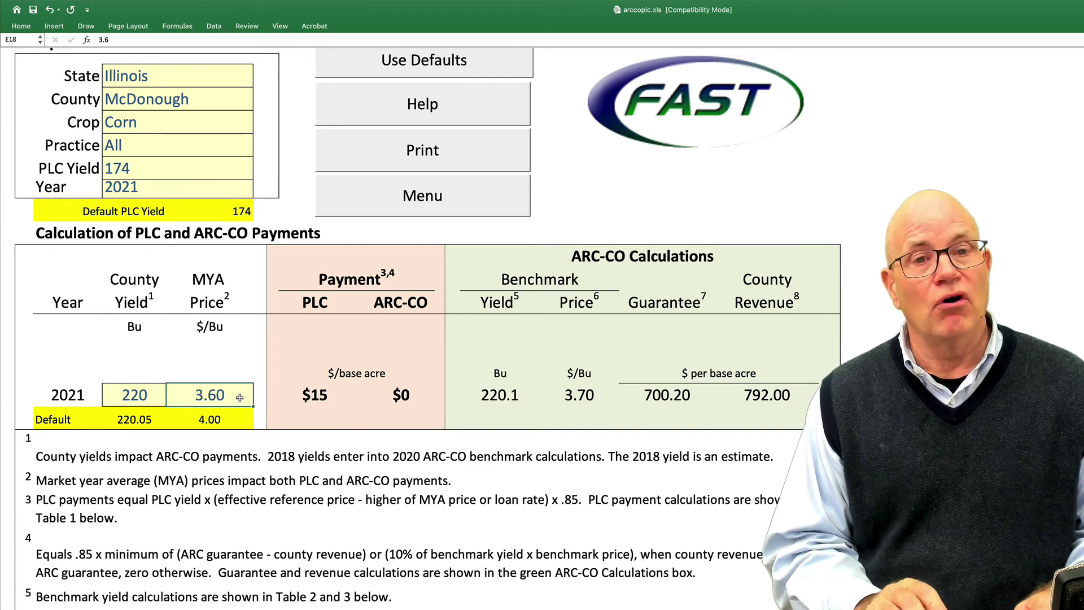
# Lower the 2021 MYA price to 3.2, then 3.15, and then restore the default values
pyautogui.write('3.2')
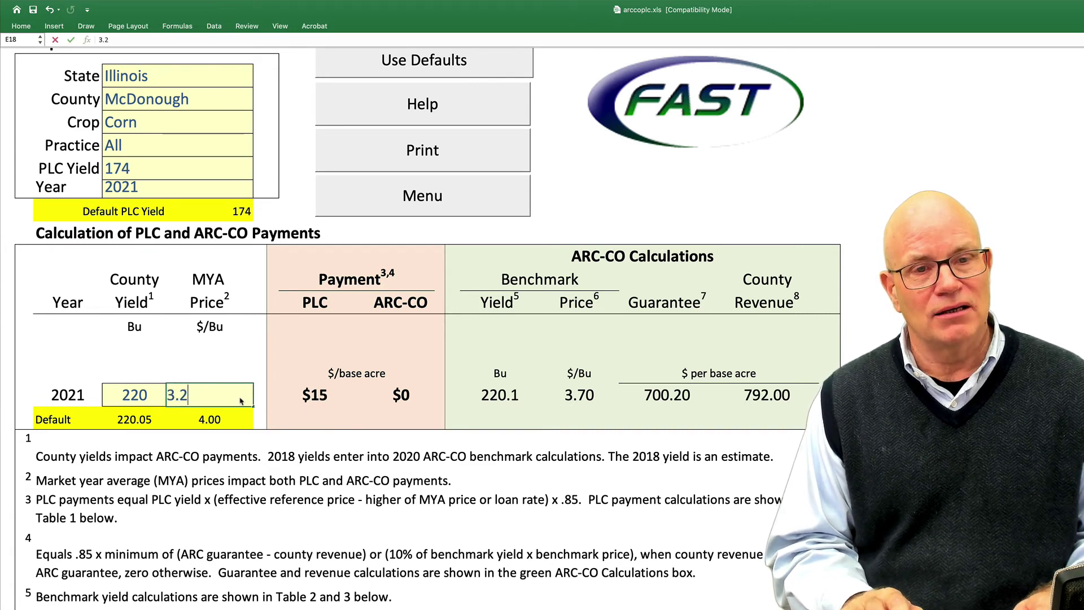
pyautogui.press('Return')
pyautogui.click(241, 400)
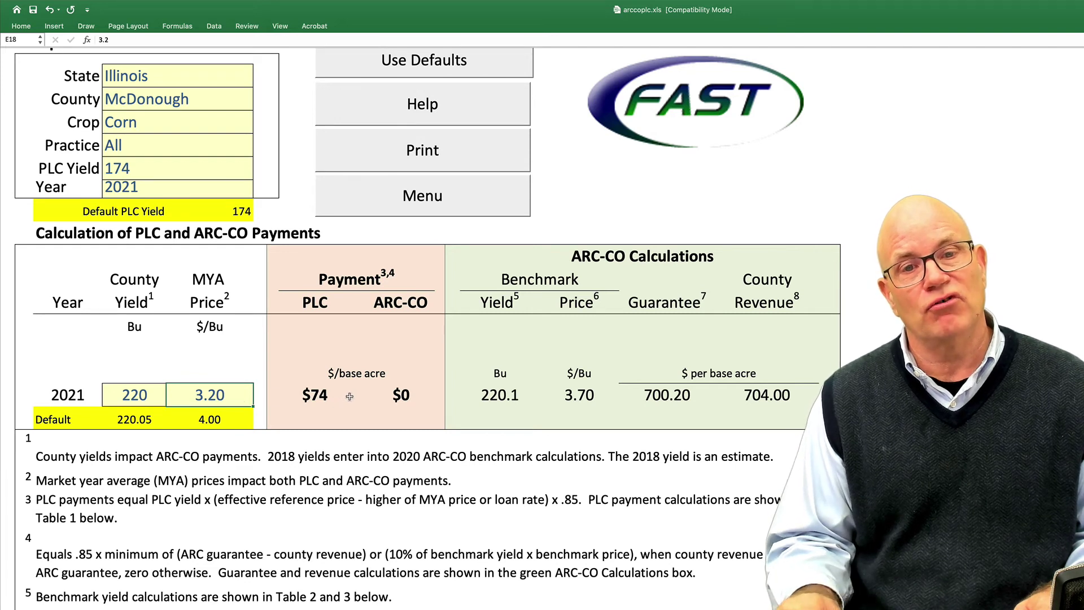
pyautogui.write('2.15')
pyautogui.press('BackSpace')
pyautogui.press('BackSpace')
pyautogui.press('BackSpace')
pyautogui.press('BackSpace')
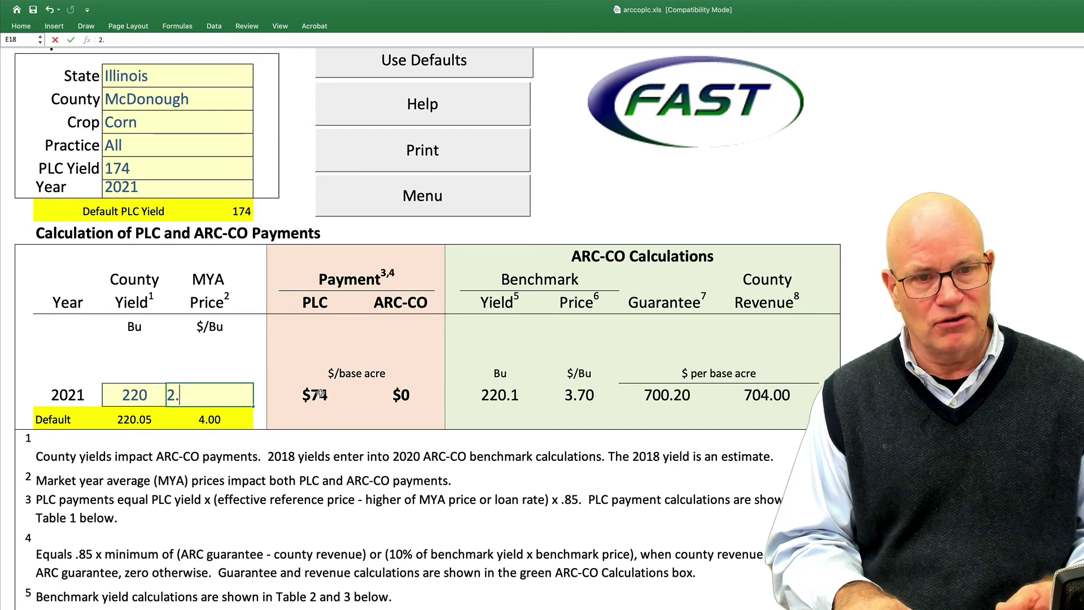
pyautogui.write('3.15')
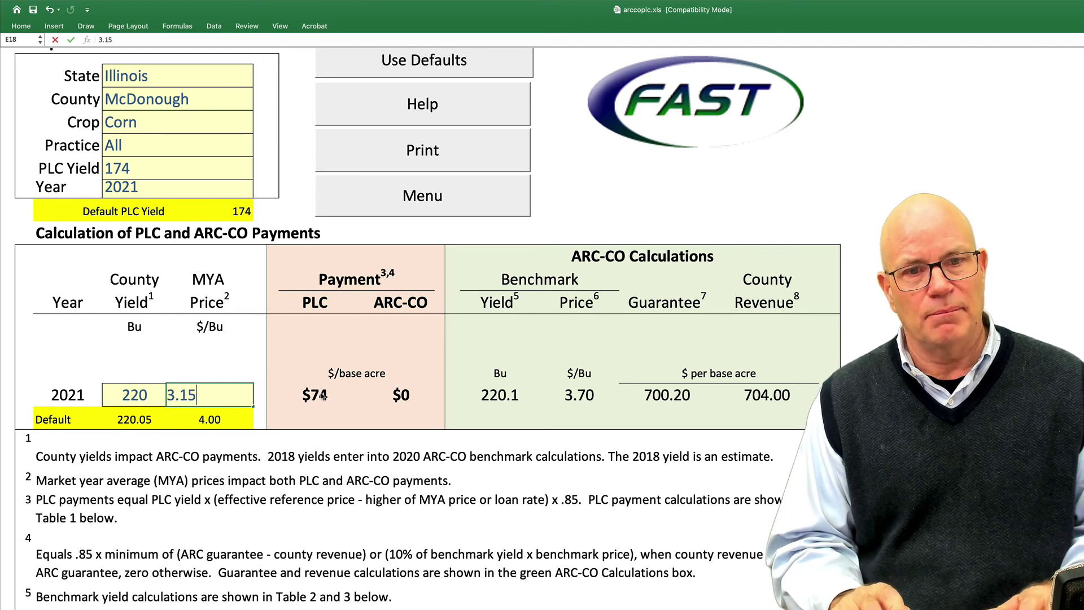
pyautogui.press('Return')
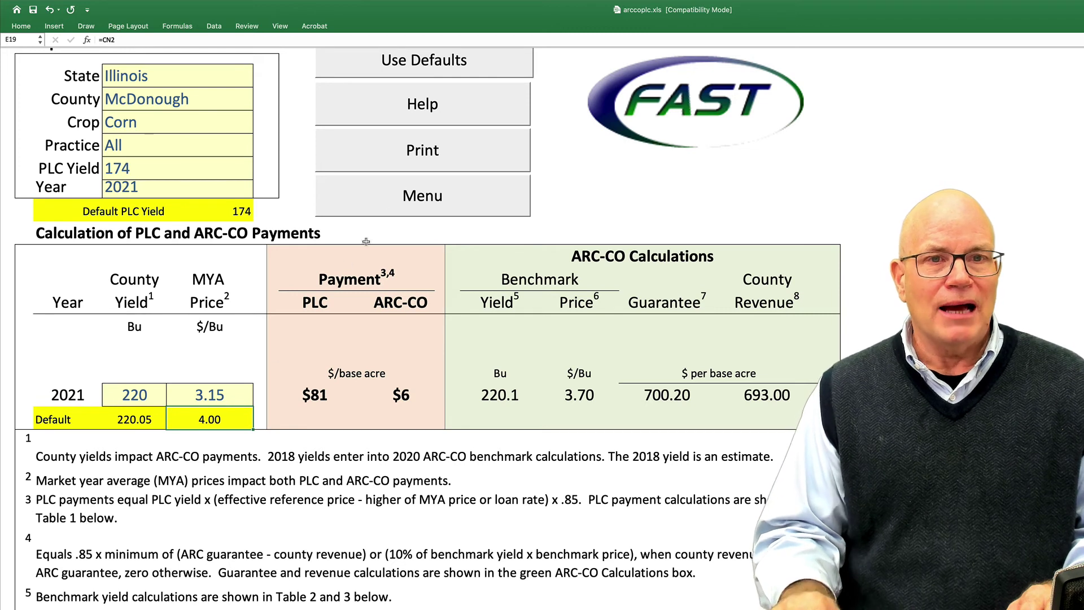
pyautogui.click(406, 72)
# Enter a 2021 county yield of 170, then change it to 175
pyautogui.click(149, 395)
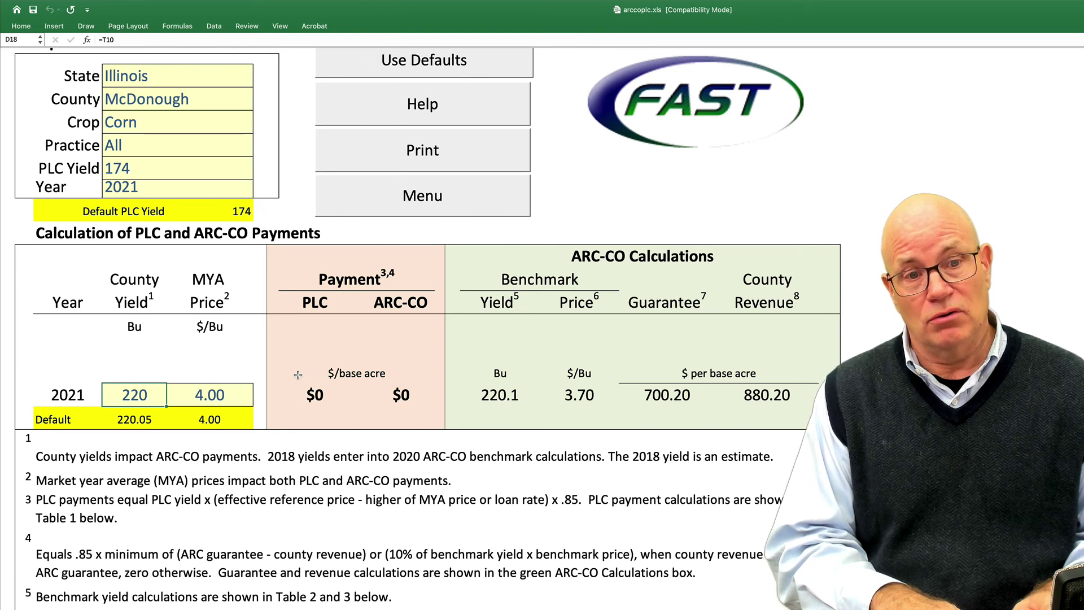
pyautogui.write('17')
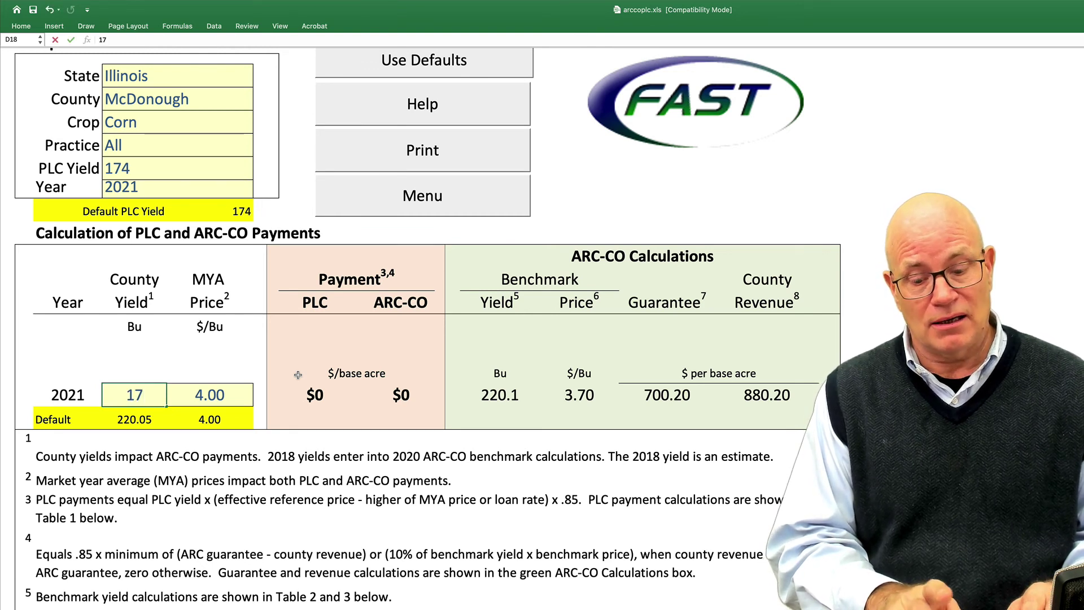
pyautogui.write('0')
pyautogui.press('Return')
pyautogui.press('Up')
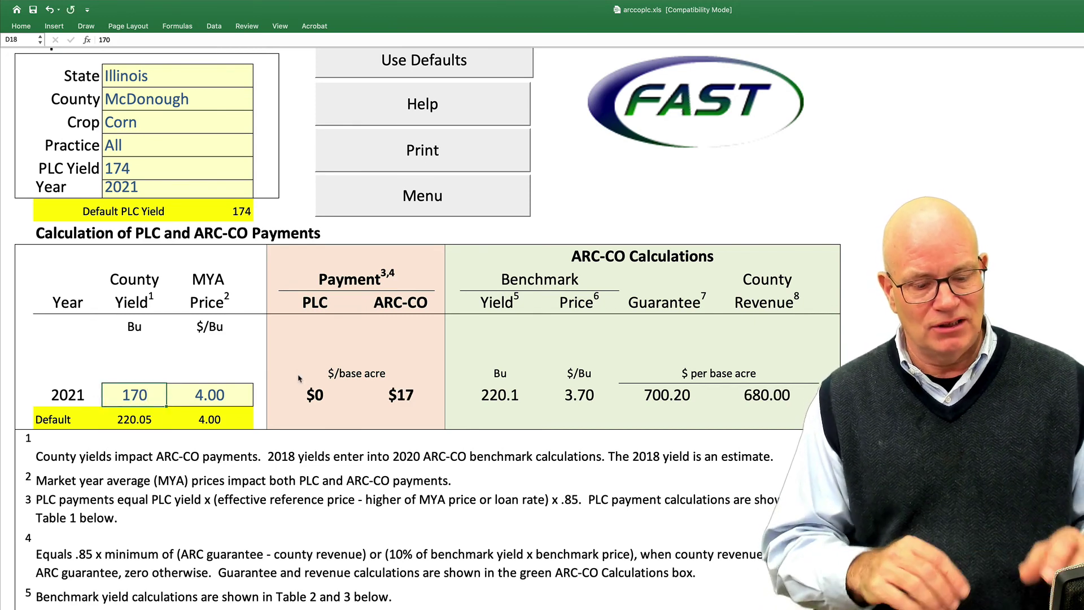
pyautogui.write('175')
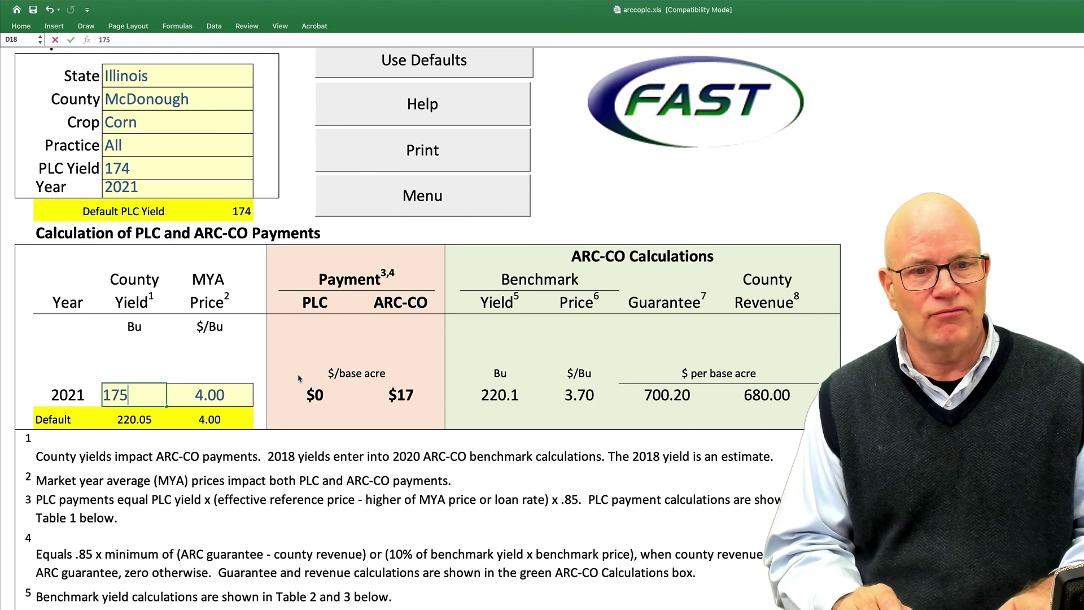
pyautogui.press('Return')
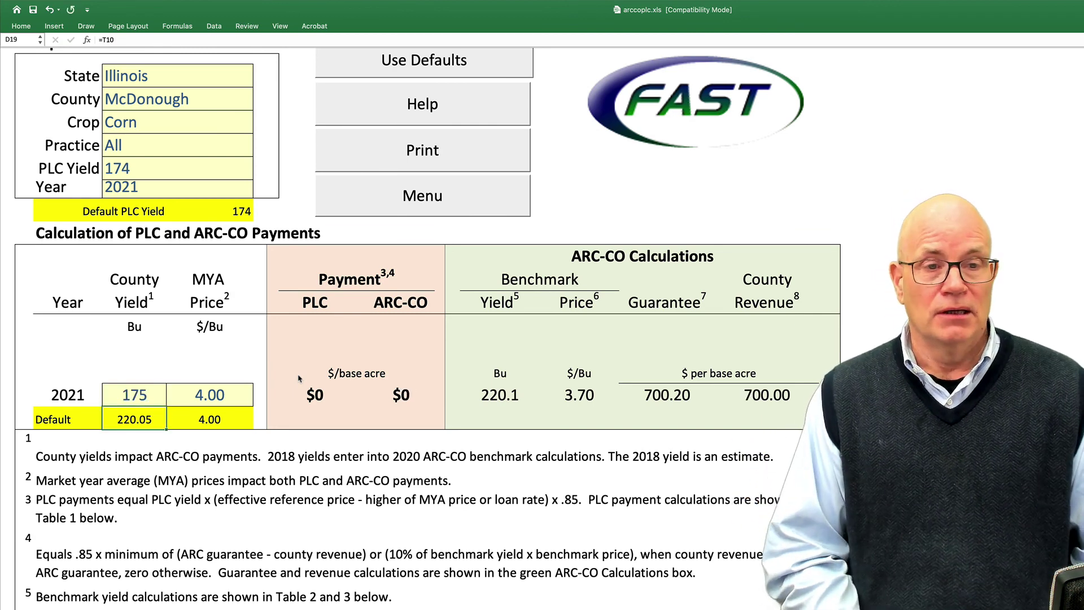